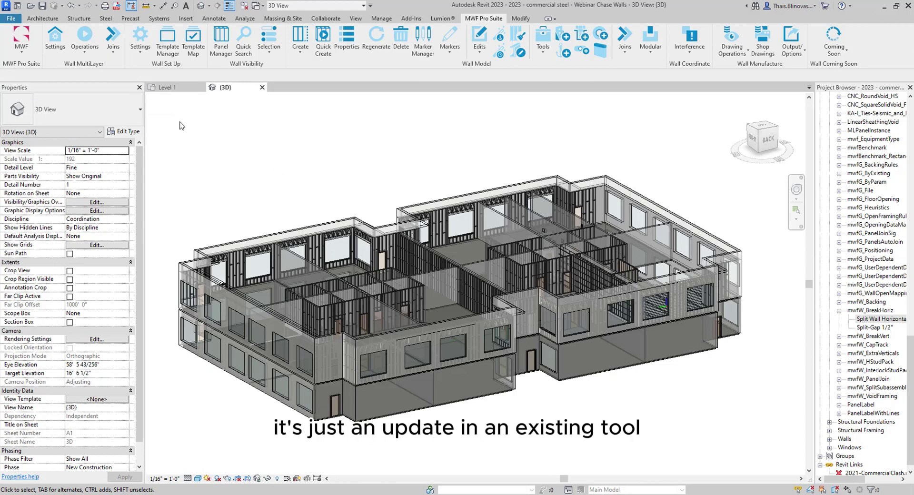
- Switch from the {3D} view to the Level 1 floor plan
click(180, 89)
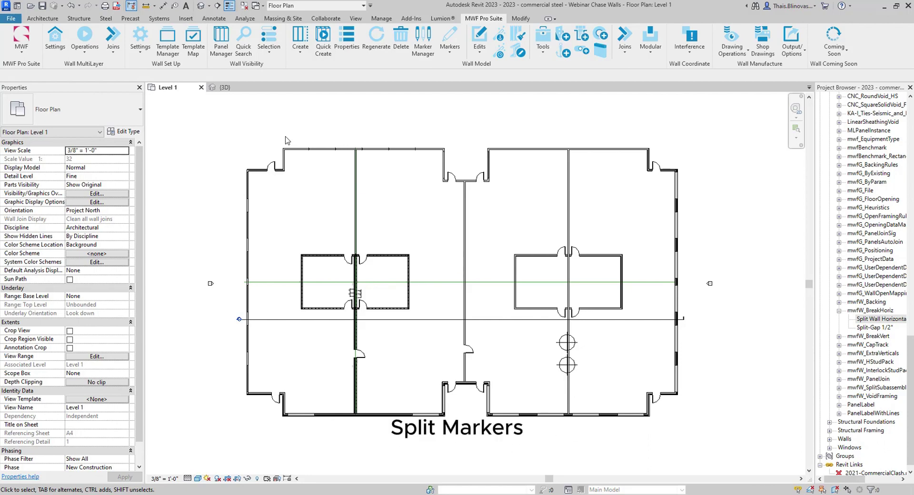
scroll(300, 149, up, 5)
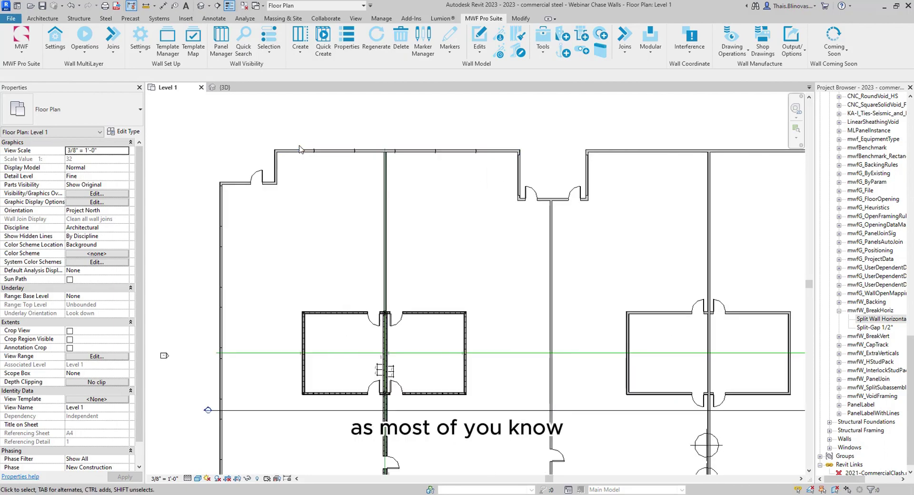
middle_drag(299, 147, 279, 223)
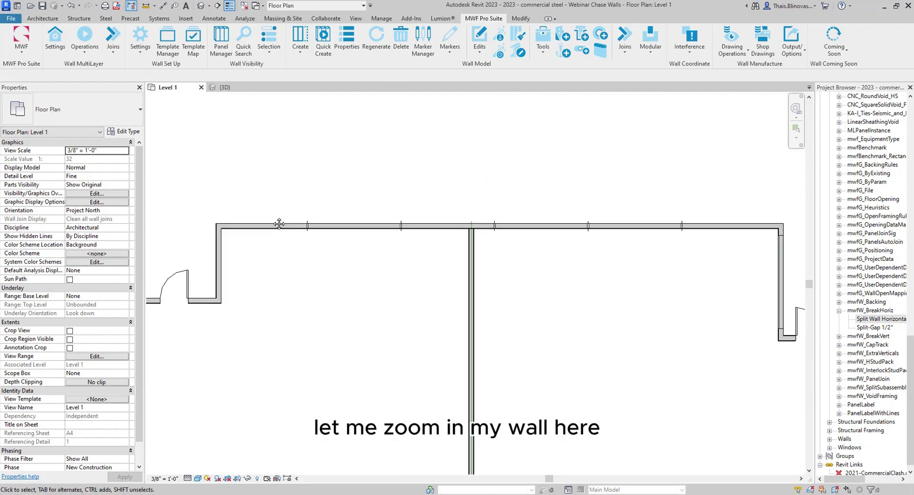
scroll(310, 224, up, 4)
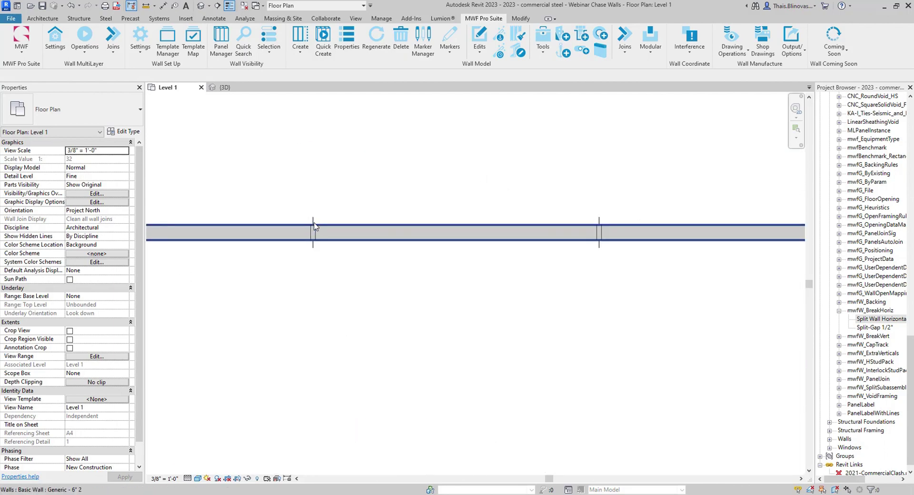
click(313, 227)
scroll(548, 228, down, 3)
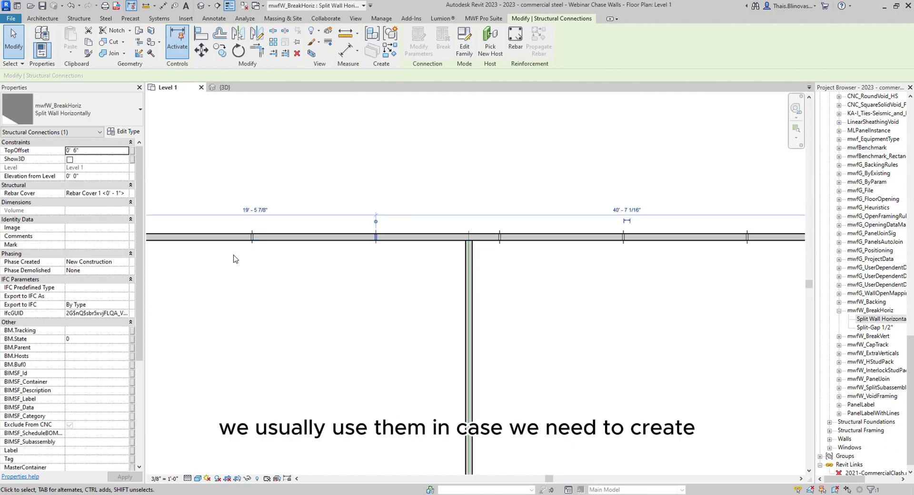
scroll(233, 254, down, 4)
click(307, 280)
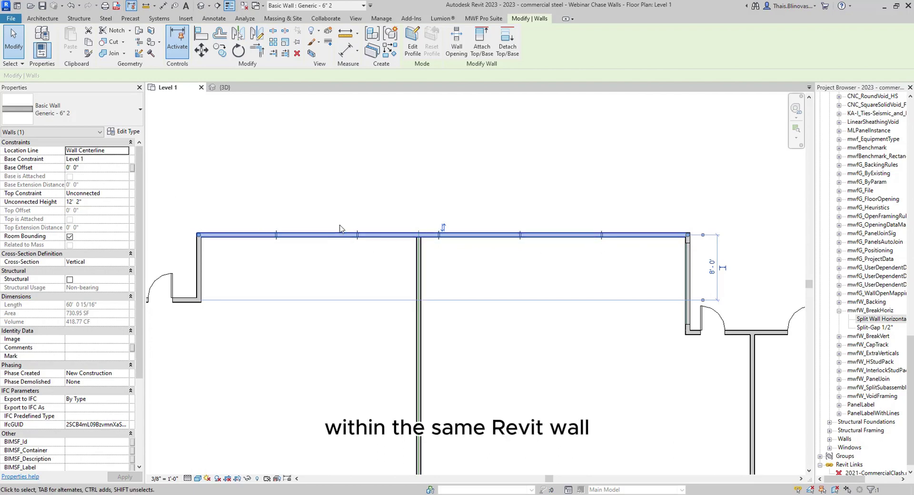
scroll(232, 252, up, 3)
click(269, 261)
middle_drag(270, 261, 331, 286)
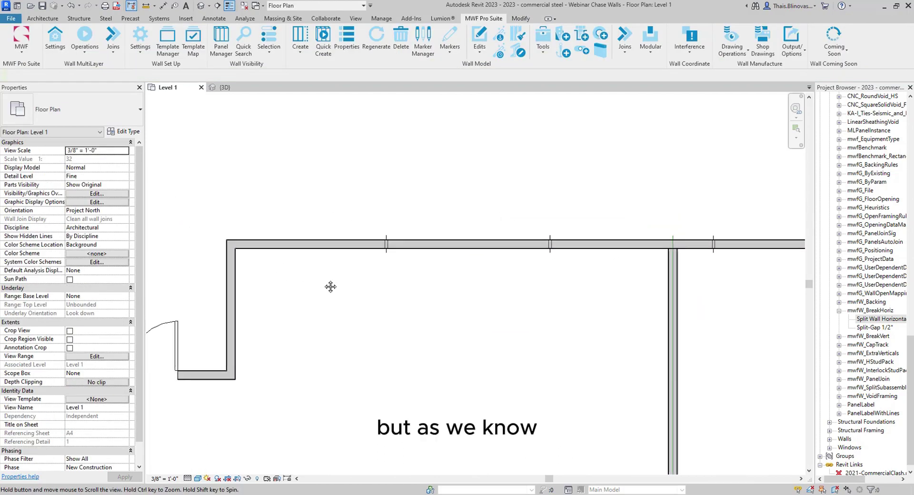
scroll(307, 235, up, 2)
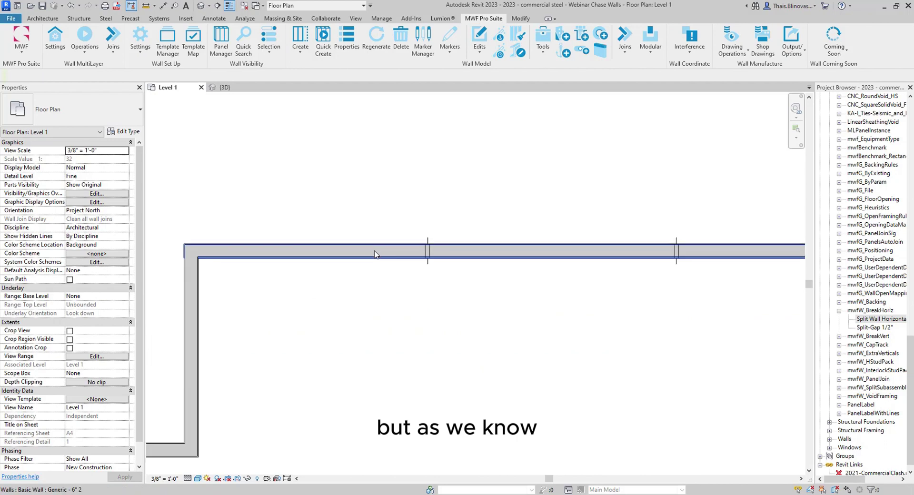
click(427, 260)
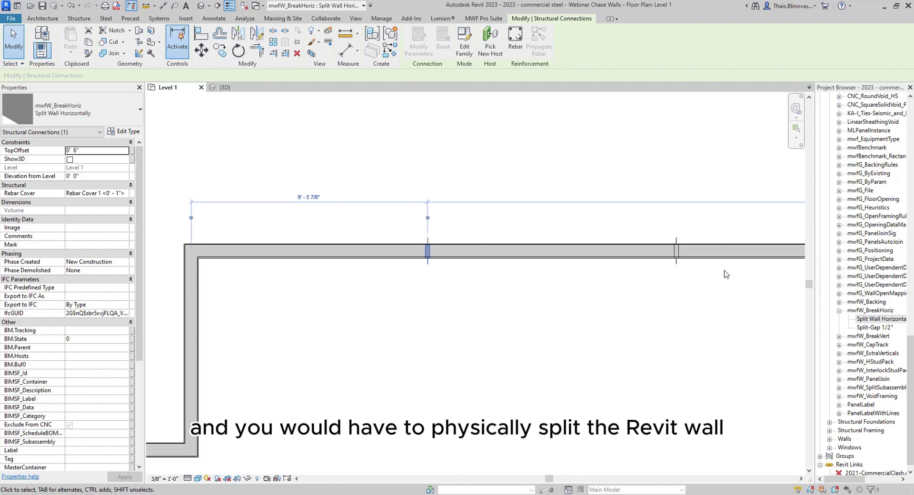
scroll(310, 265, down, 3)
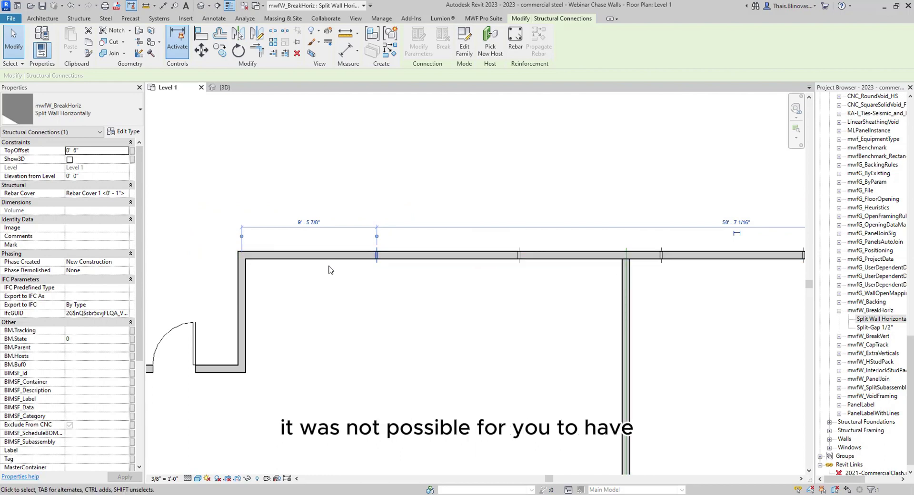
scroll(330, 270, down, 3)
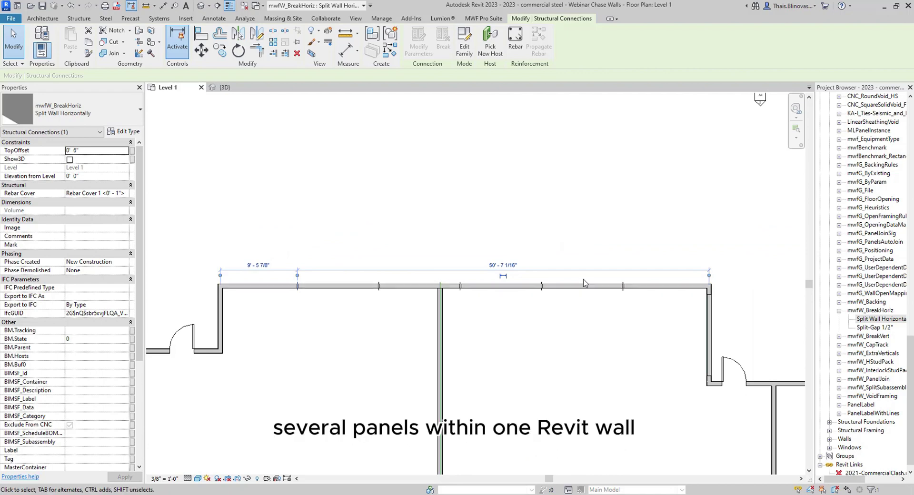
click(255, 316)
middle_drag(325, 341, 357, 275)
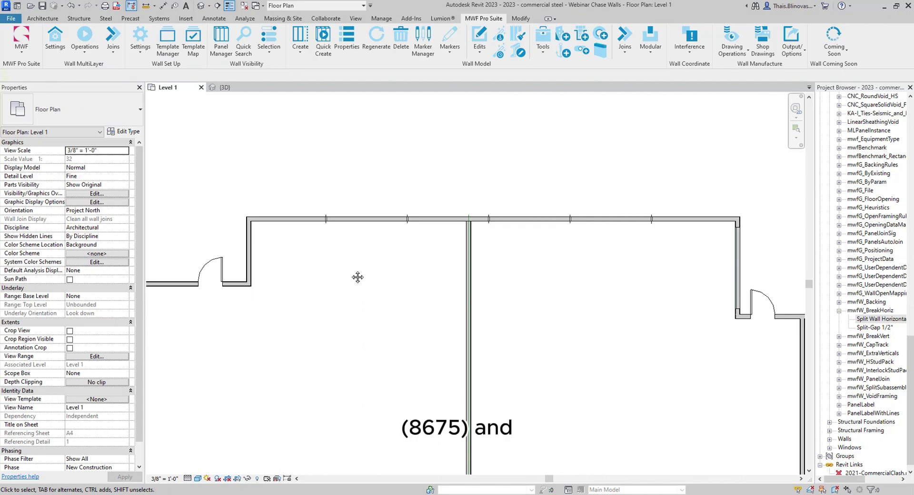
middle_drag(358, 277, 400, 249)
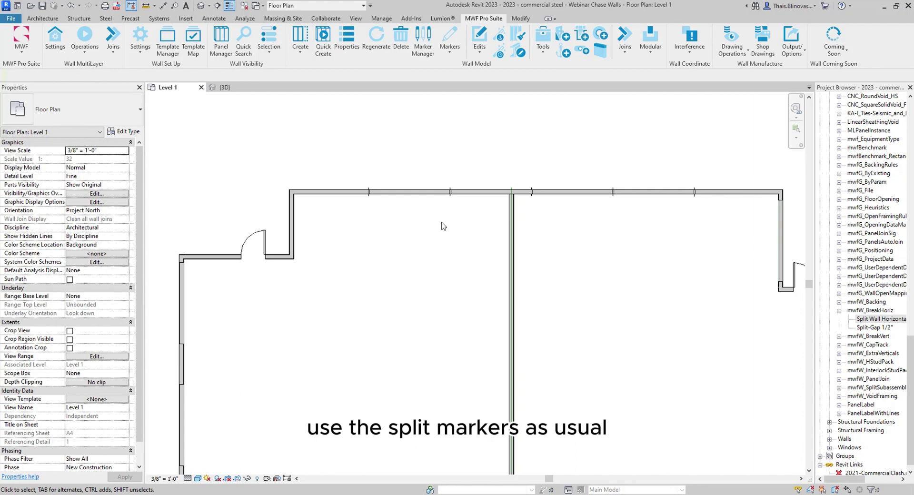
click(450, 47)
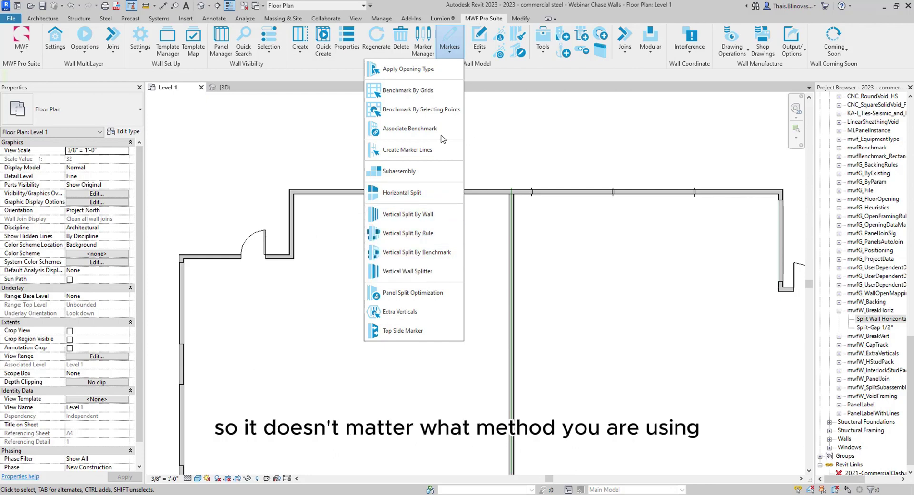
click(517, 160)
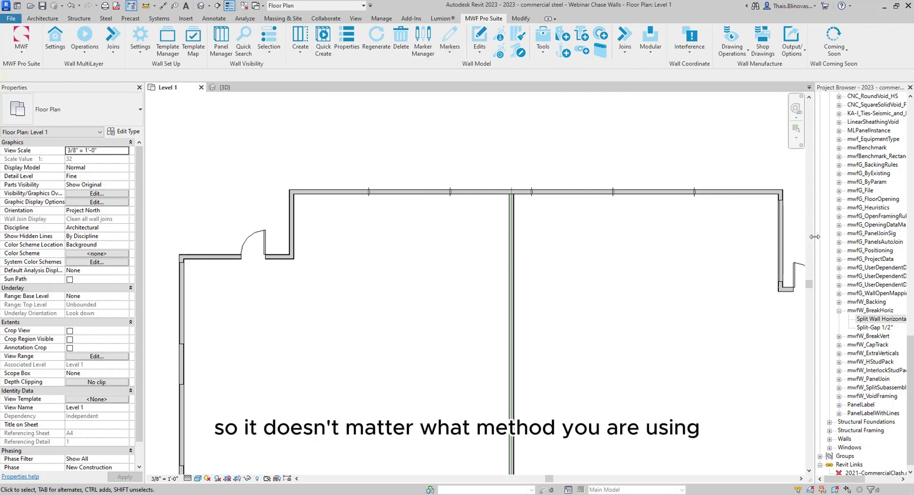
- Find mwfW_BreakHoriz under Structural Connections and widen the Project Browser to show full type names
scroll(848, 224, up, 6)
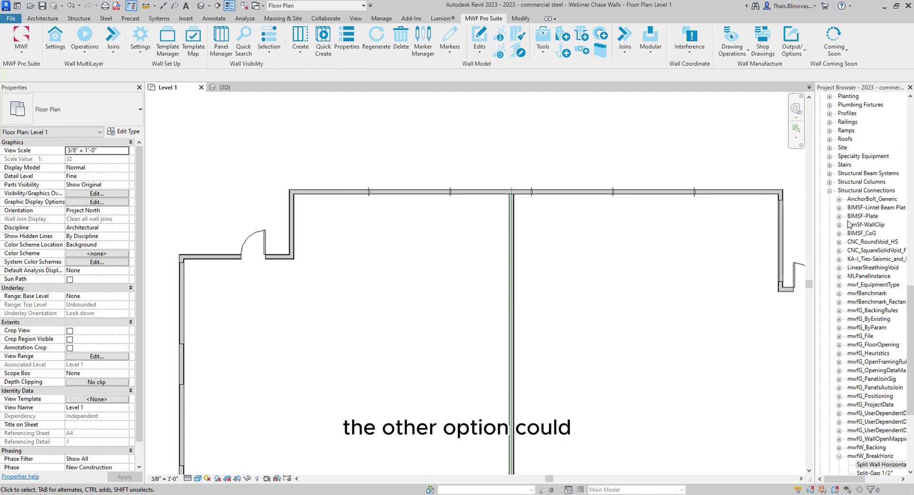
scroll(837, 152, up, 6)
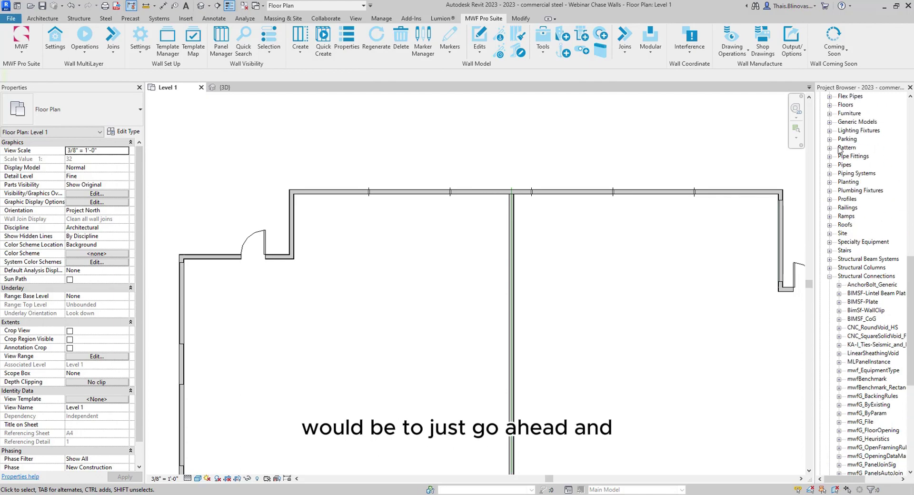
scroll(849, 244, down, 1)
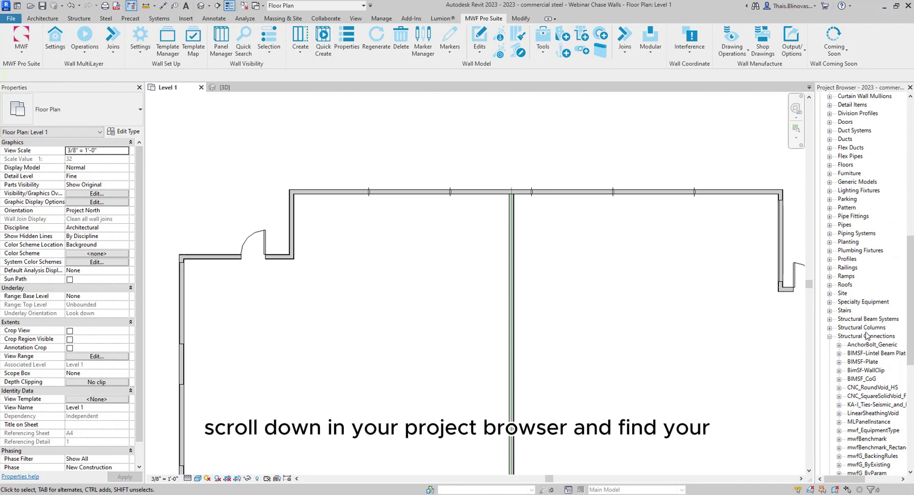
scroll(867, 335, down, 9)
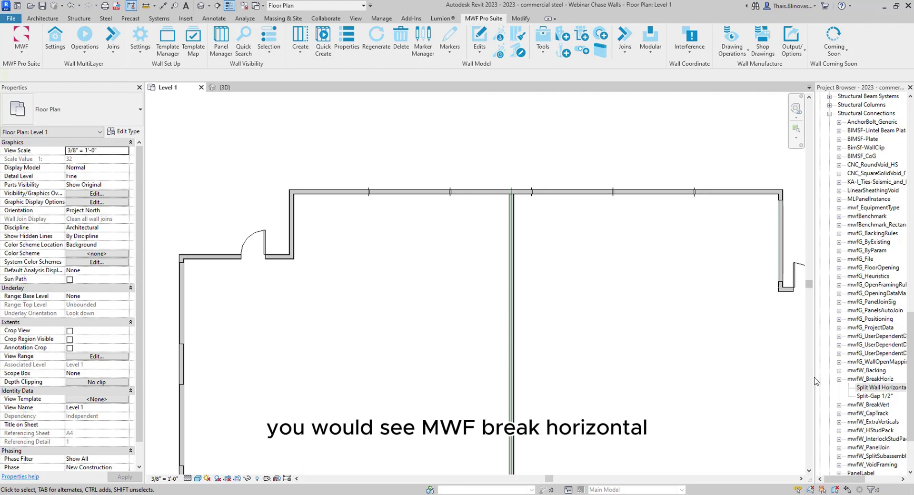
drag(815, 381, 789, 377)
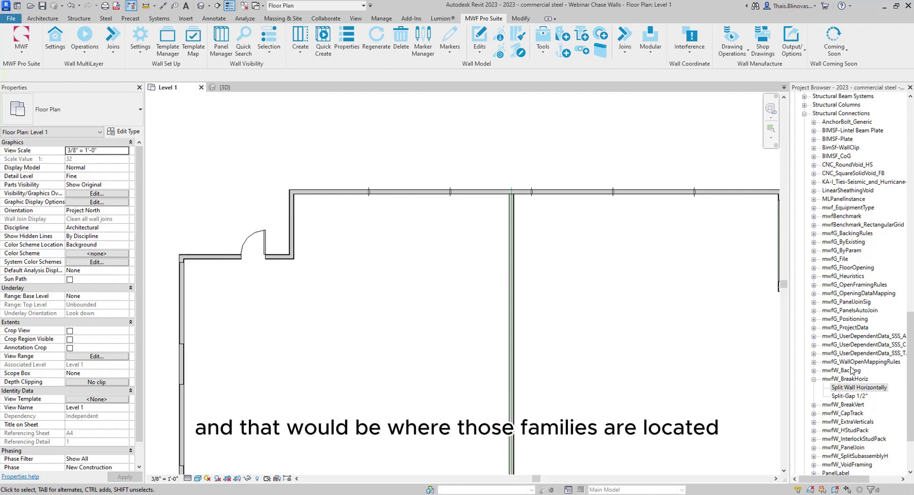
- Place one Split Wall Horizontally marker on the short wall just left of the door
click(872, 391)
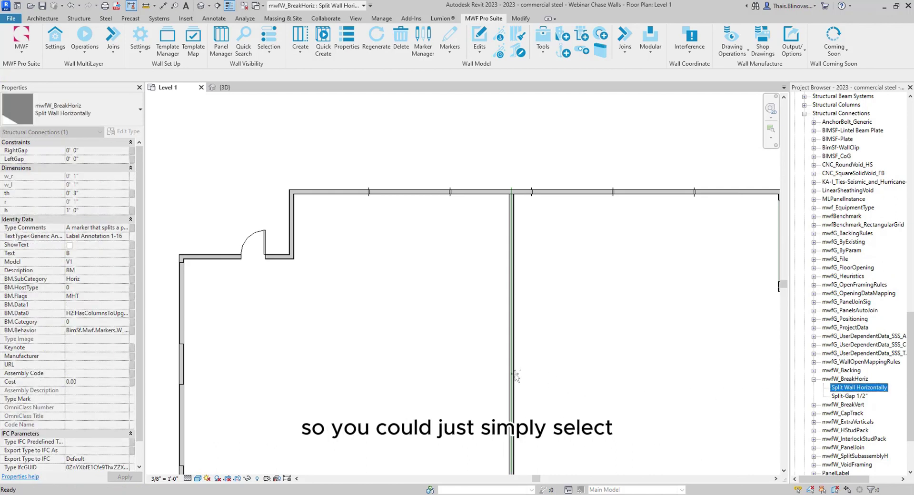
drag(188, 305, 182, 243)
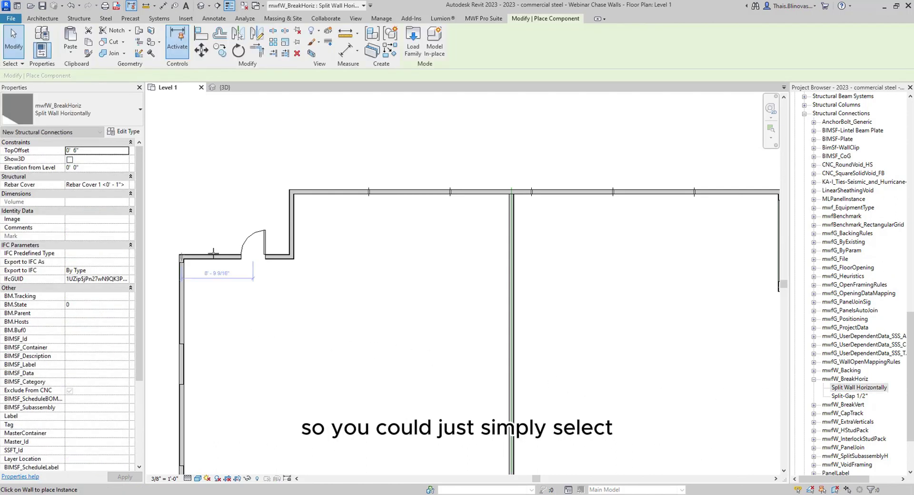
scroll(216, 256, up, 4)
middle_drag(228, 260, 355, 270)
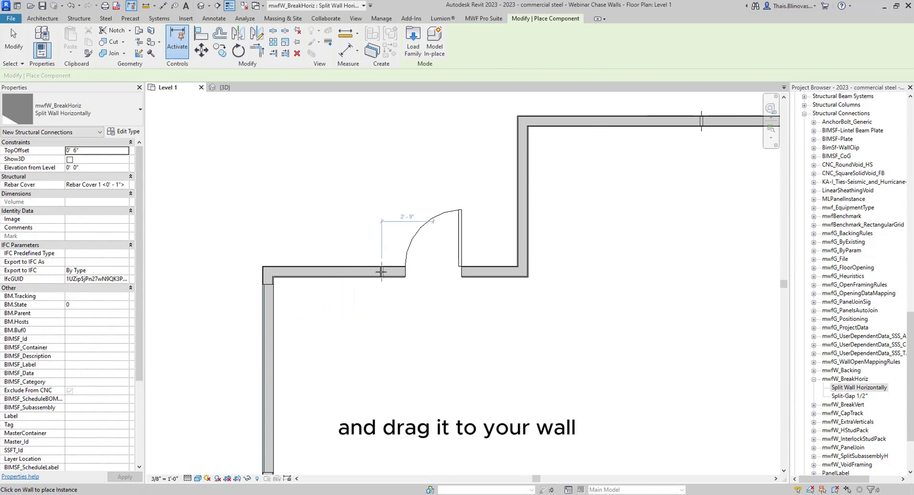
click(374, 271)
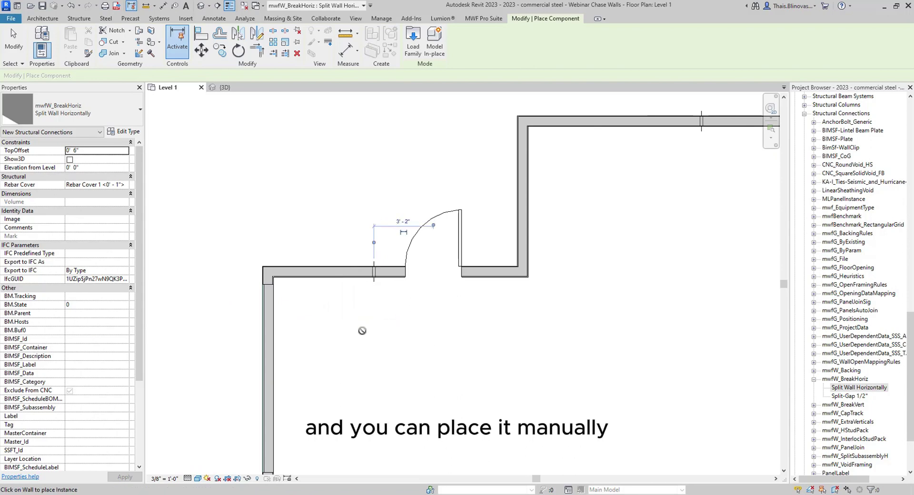
key(Escape)
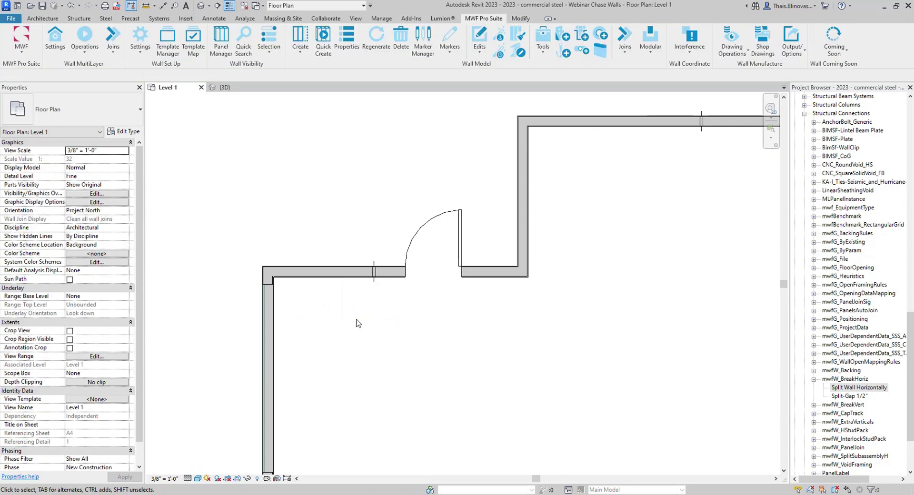
click(374, 268)
key(Escape)
middle_drag(601, 232, 402, 273)
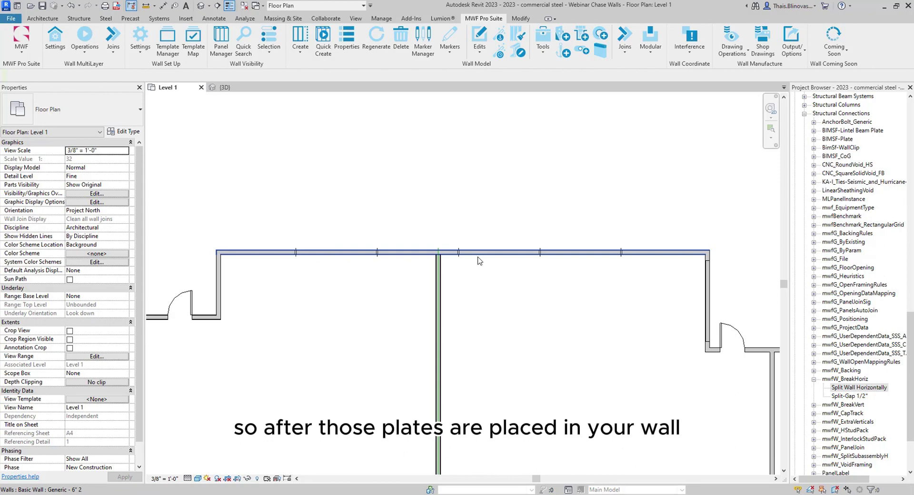
- Select the 60' 0 15/16" MWF LGS 6" ML top wall and bring up the MWF Pro Suite tools
click(352, 260)
middle_drag(329, 264, 341, 263)
scroll(357, 251, up, 2)
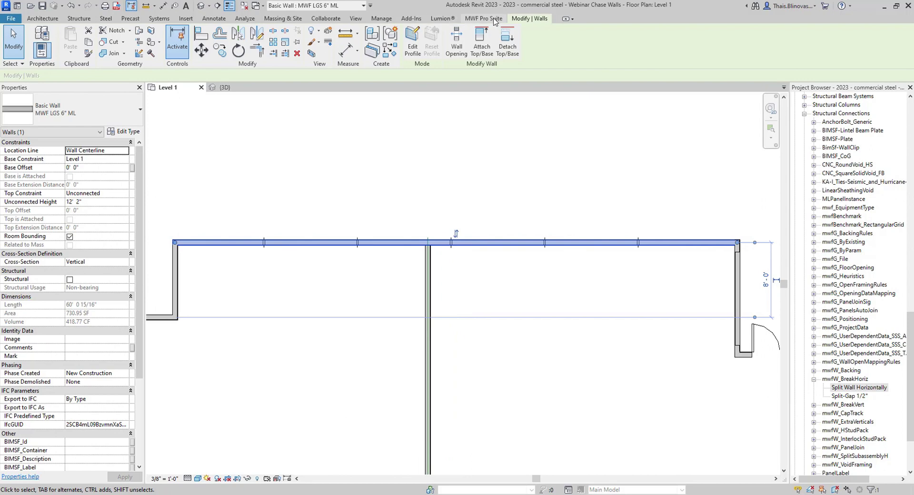
click(495, 19)
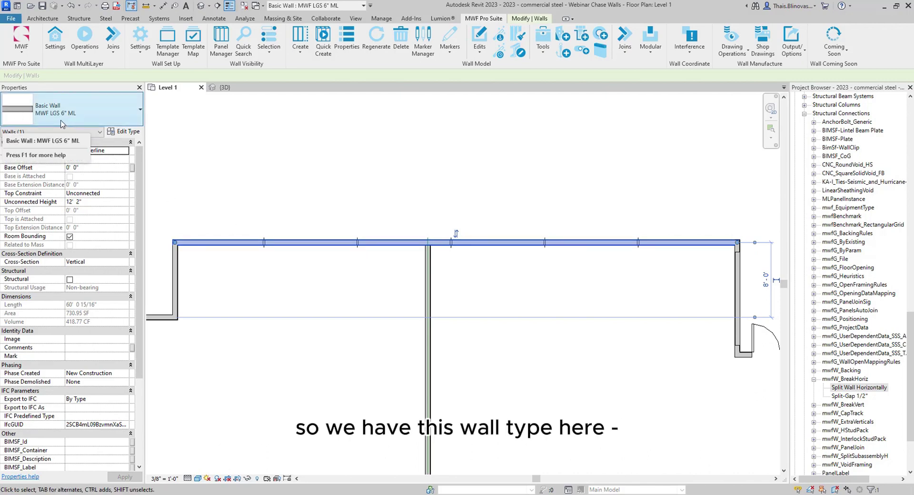
middle_drag(333, 235, 378, 249)
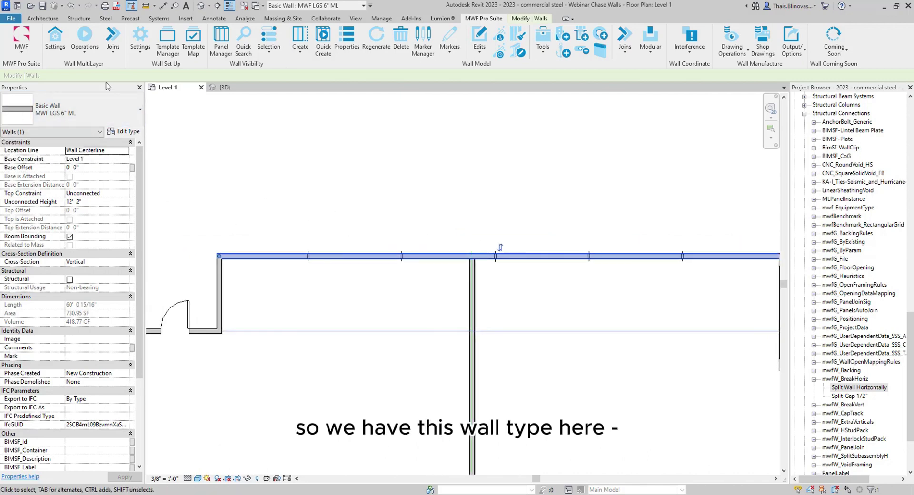
click(60, 44)
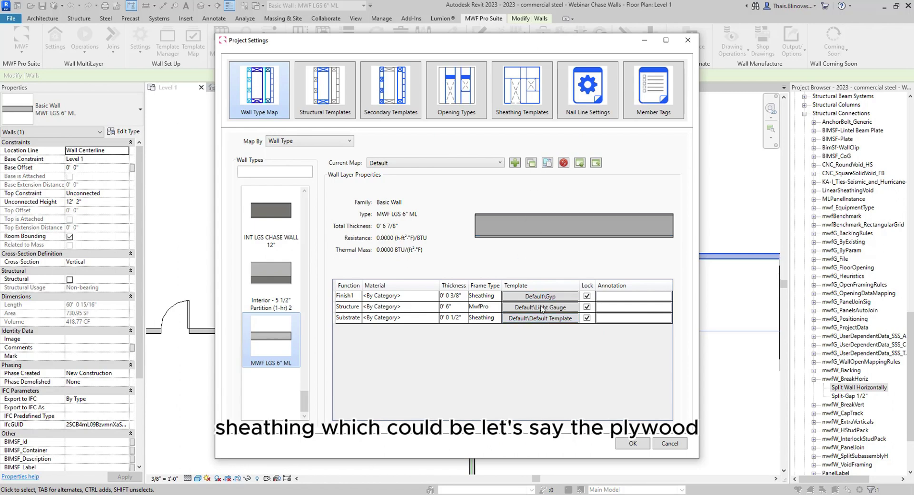
click(632, 443)
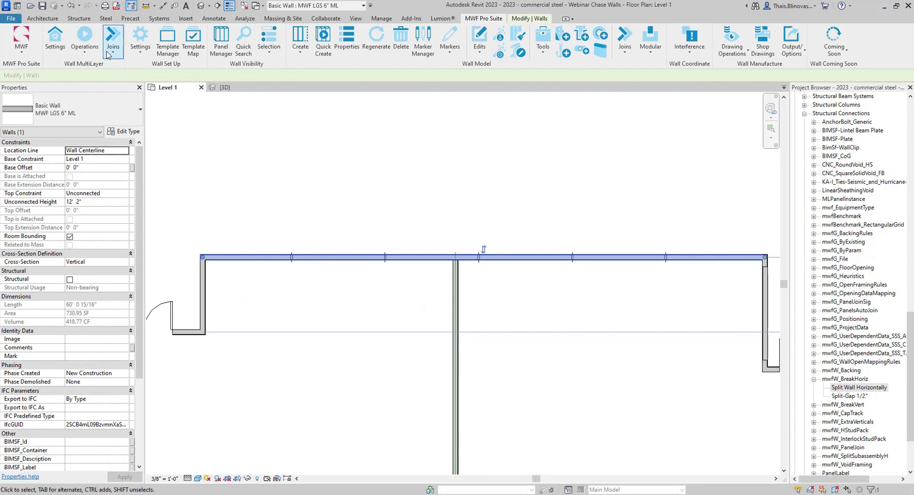
- Run MWF Quick Create on the selected top wall to generate its framing panels
click(90, 46)
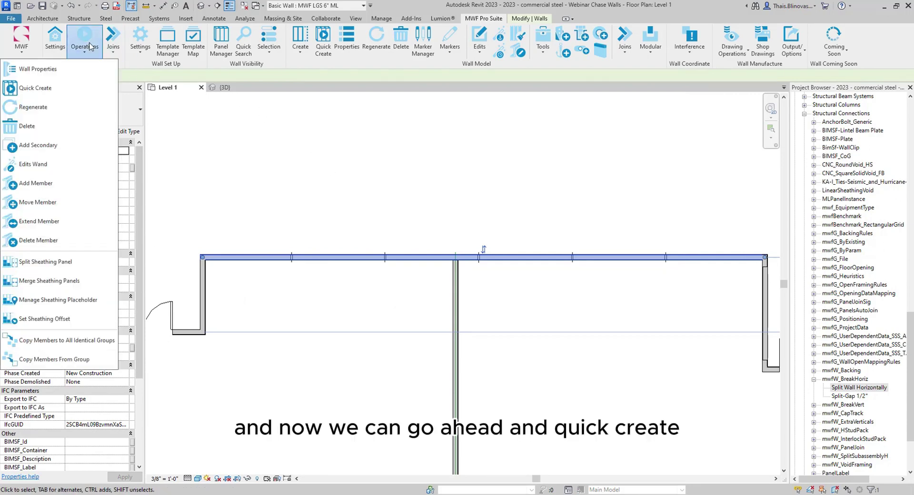
click(78, 88)
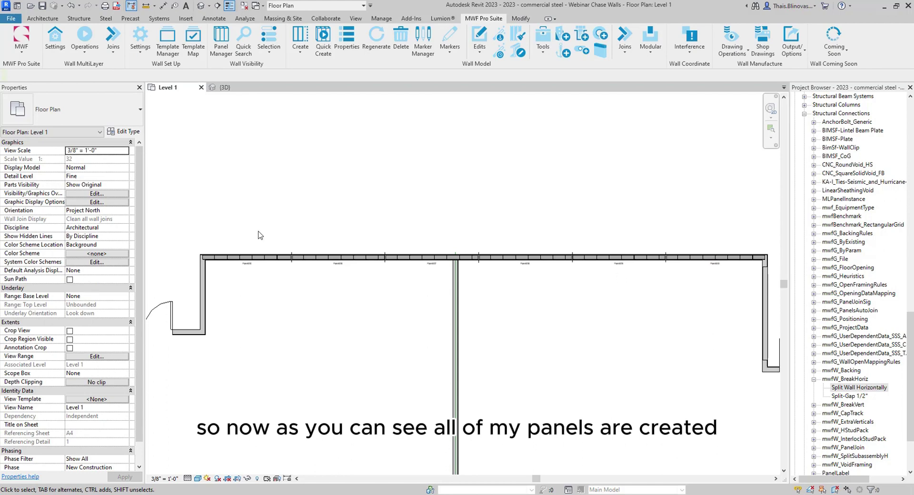
middle_drag(293, 267, 312, 270)
scroll(352, 292, up, 5)
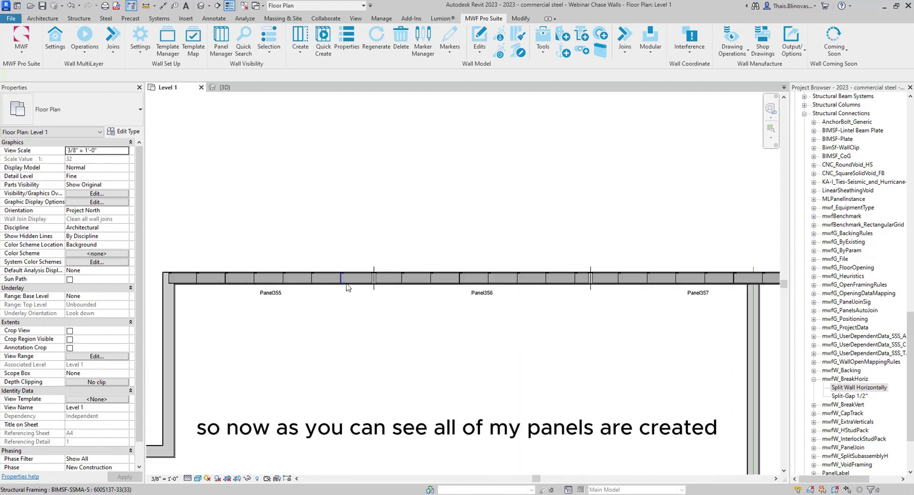
scroll(370, 285, up, 5)
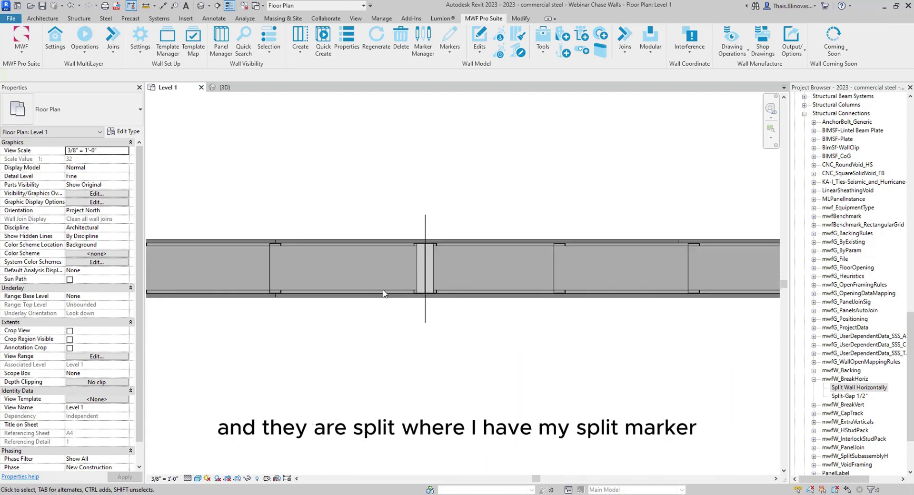
scroll(420, 308, up, 2)
click(428, 301)
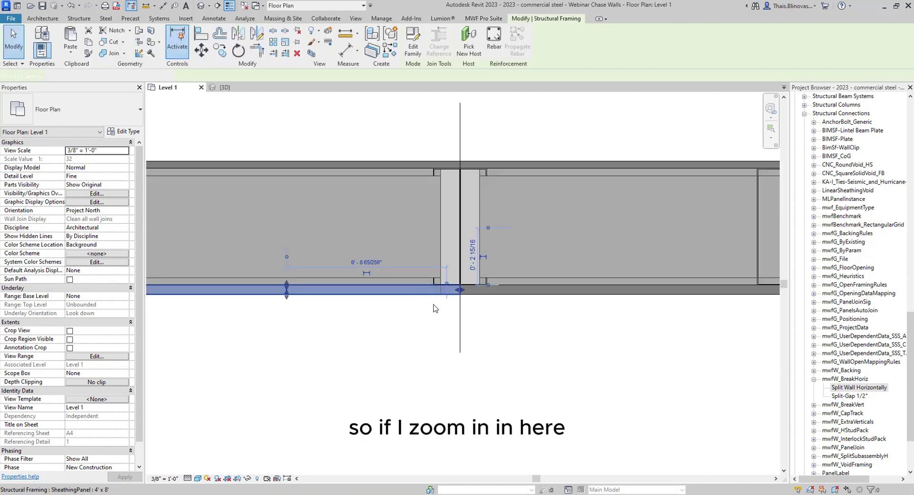
scroll(433, 304, down, 3)
middle_drag(285, 359, 652, 310)
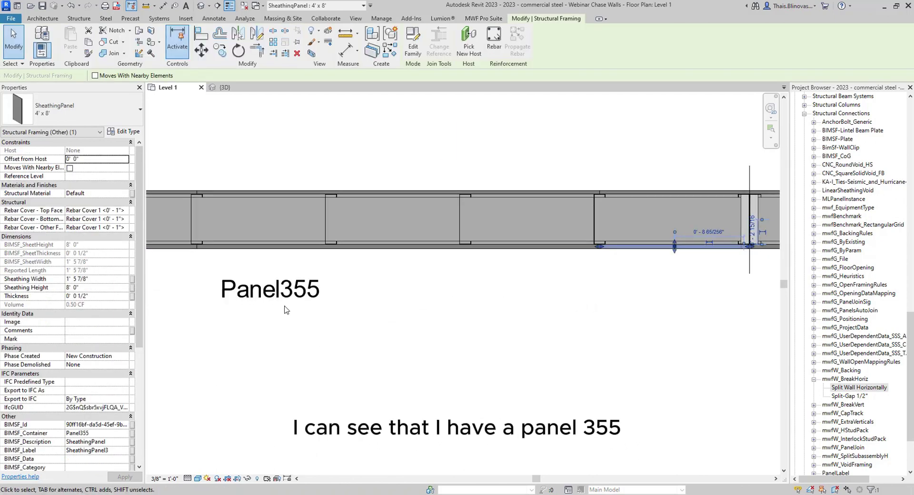
middle_drag(285, 310, 340, 296)
middle_drag(429, 286, 245, 280)
scroll(488, 275, up, 2)
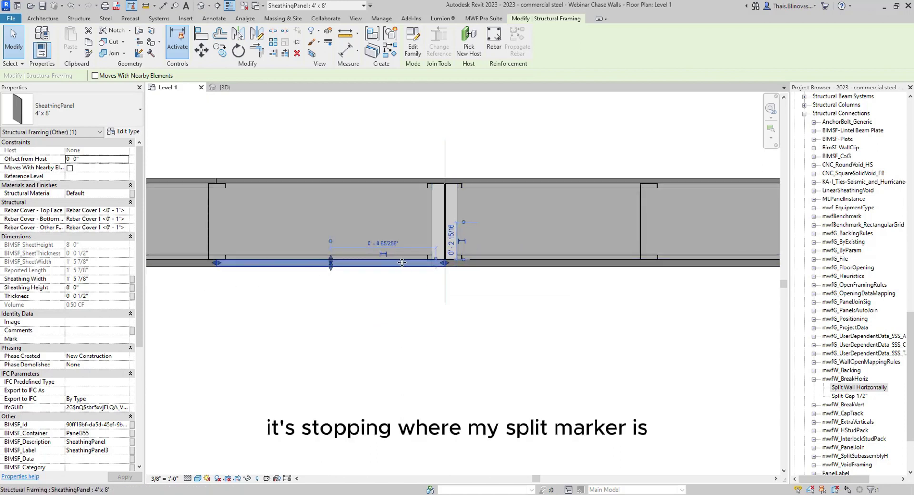
middle_drag(517, 278, 371, 299)
click(421, 295)
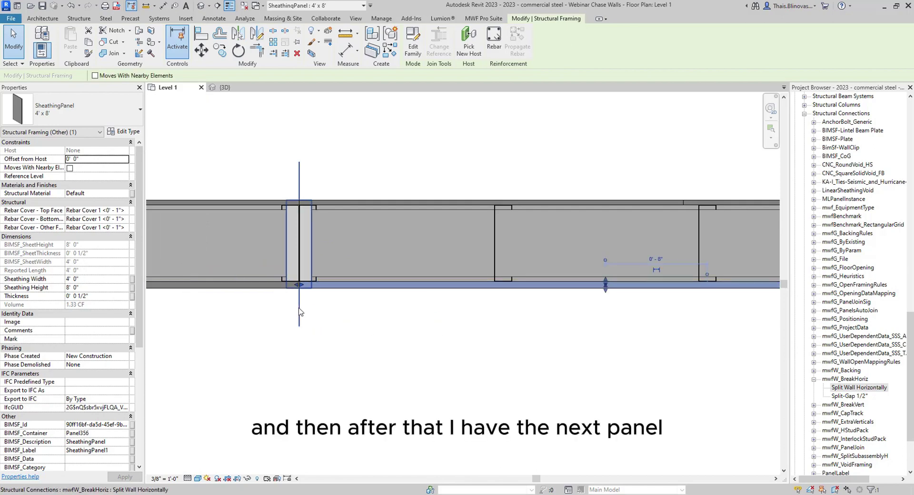
scroll(316, 303, down, 4)
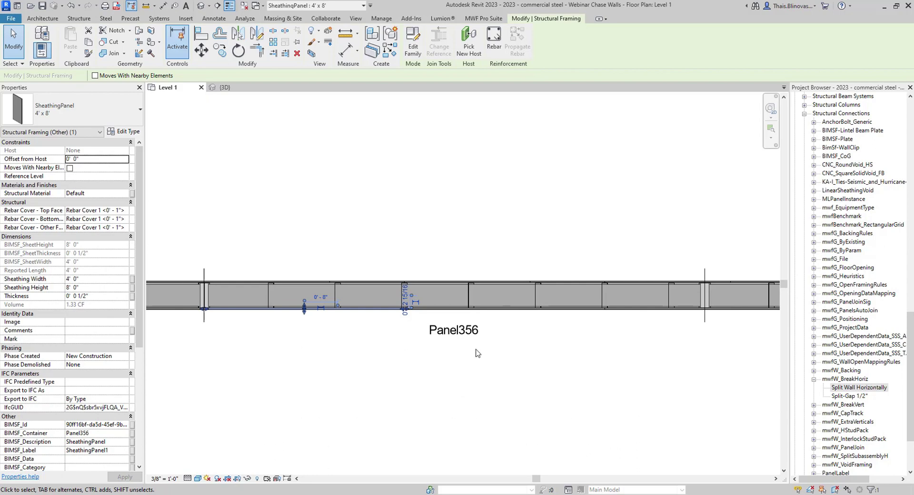
click(295, 328)
middle_drag(639, 327, 528, 325)
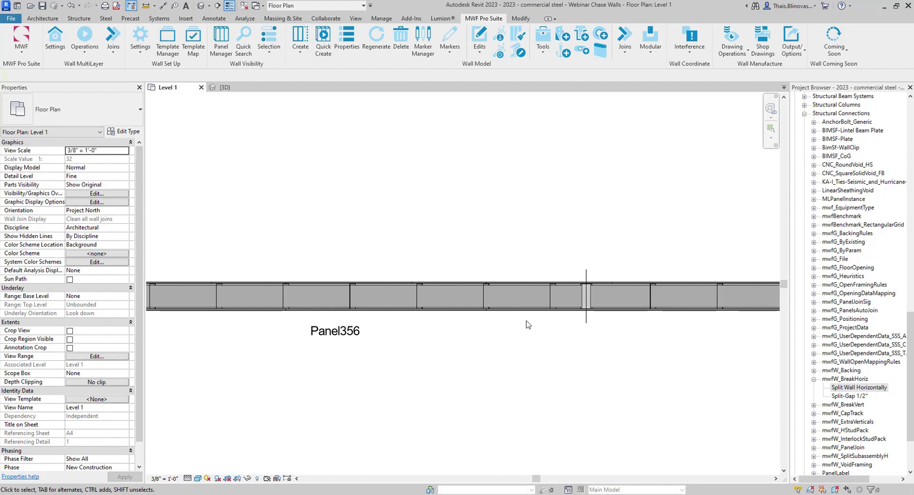
click(550, 317)
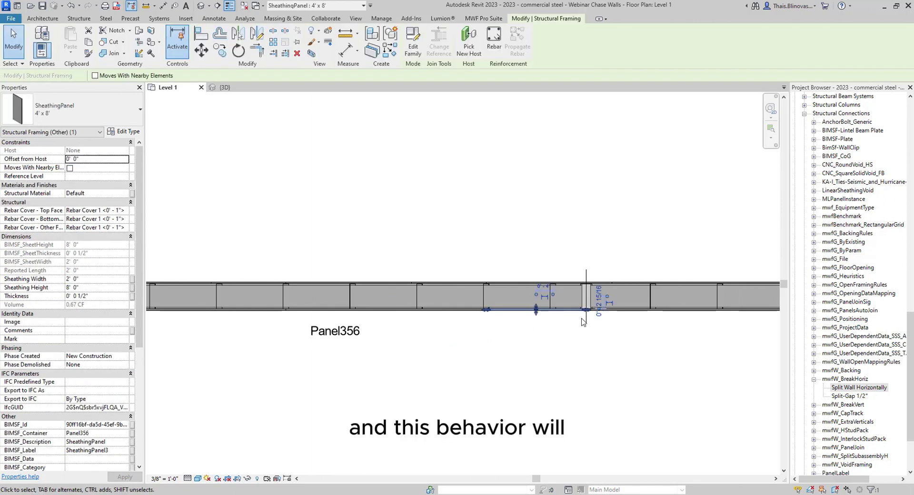
scroll(547, 340, up, 2)
click(460, 362)
scroll(456, 310, up, 1)
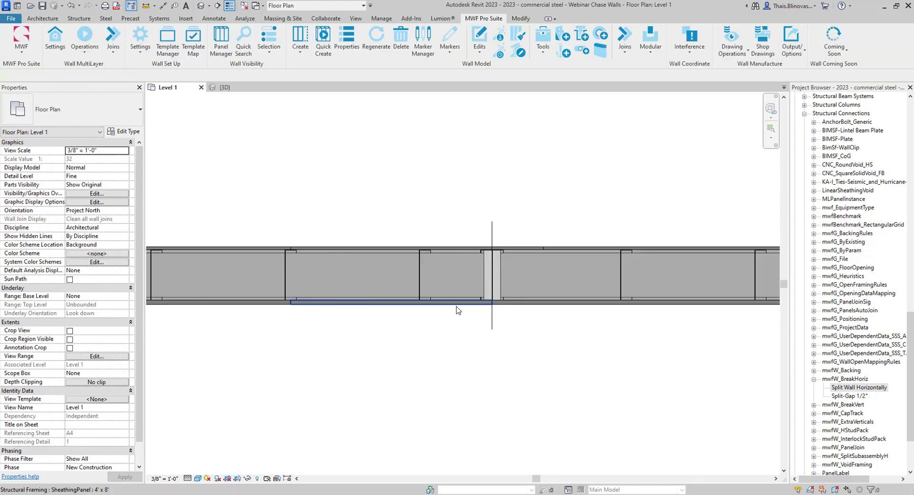
scroll(457, 310, down, 2)
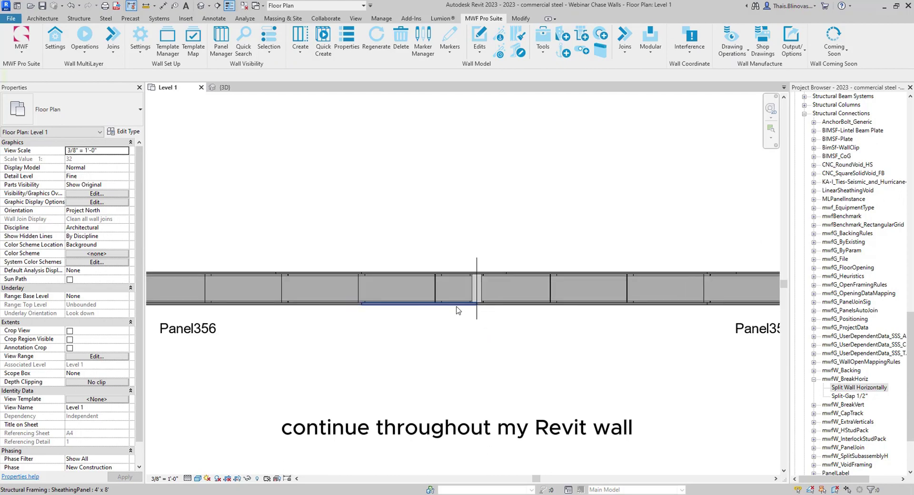
scroll(527, 331, down, 3)
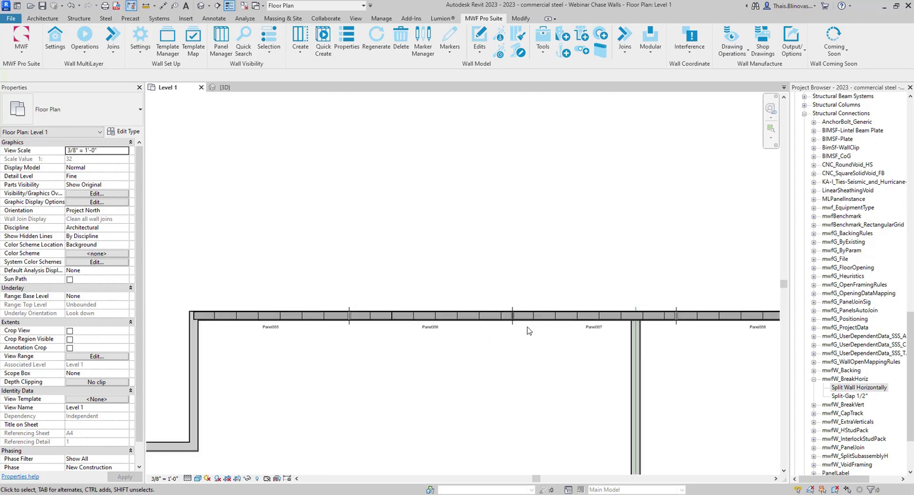
scroll(527, 330, down, 2)
- Window-select the top wall, open it in 3D with the 3D shortcut, and view it from the BACK
middle_drag(659, 350, 565, 347)
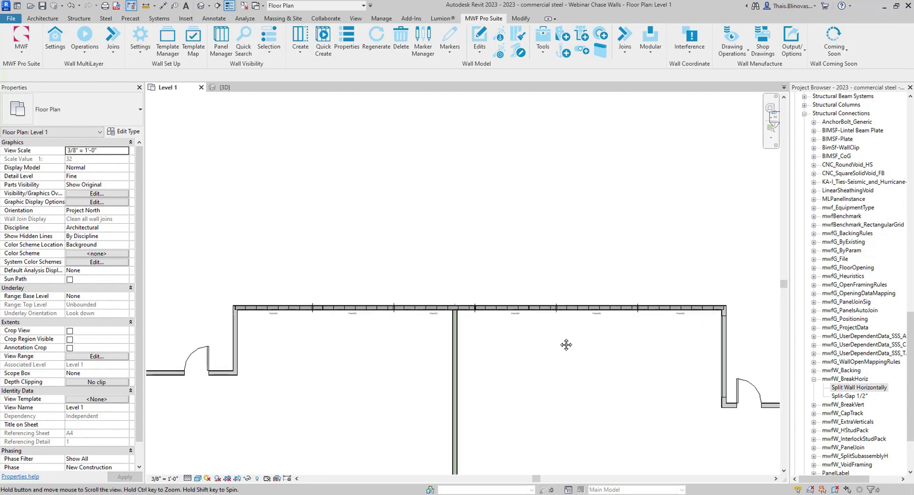
drag(183, 281, 767, 325)
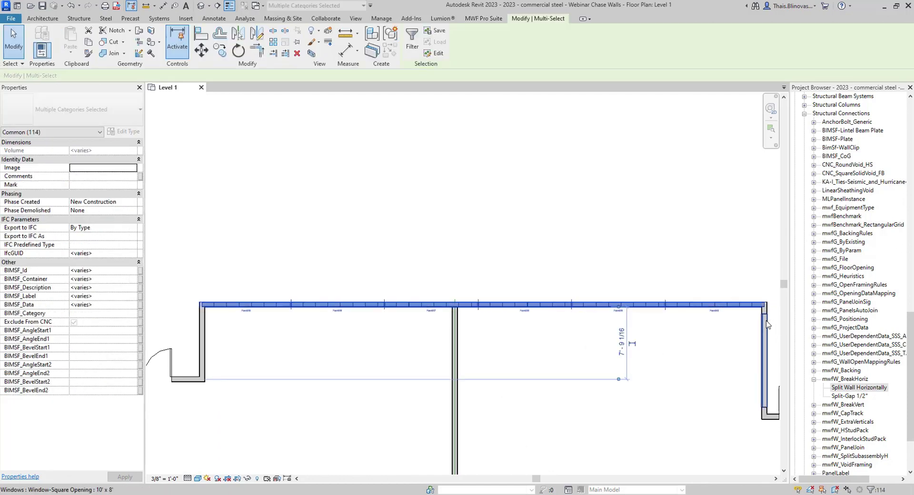
key(3)
key(d)
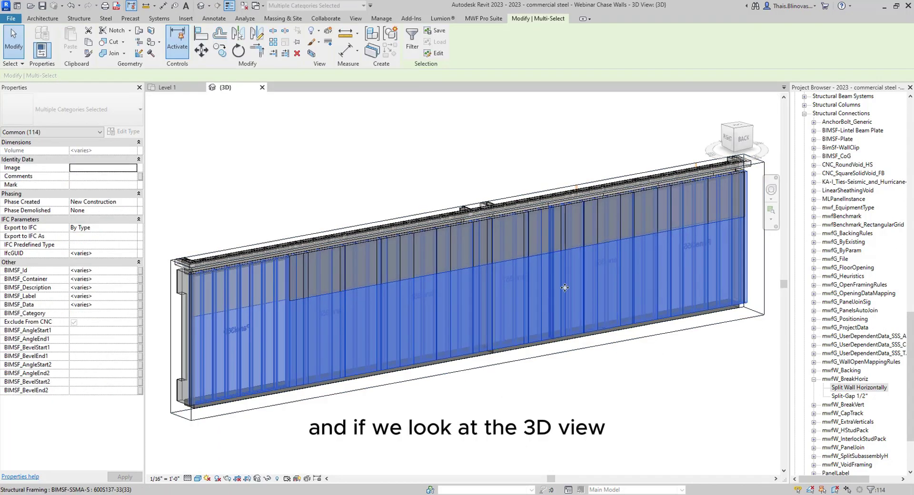
click(744, 141)
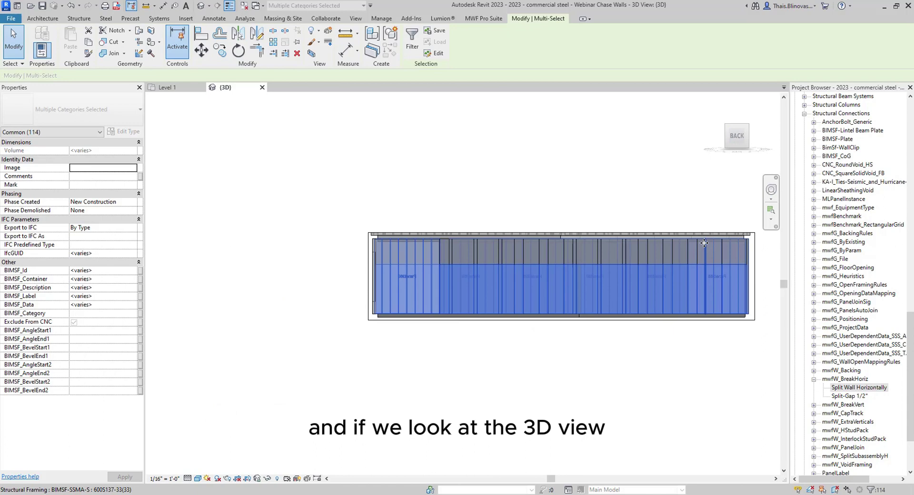
click(533, 349)
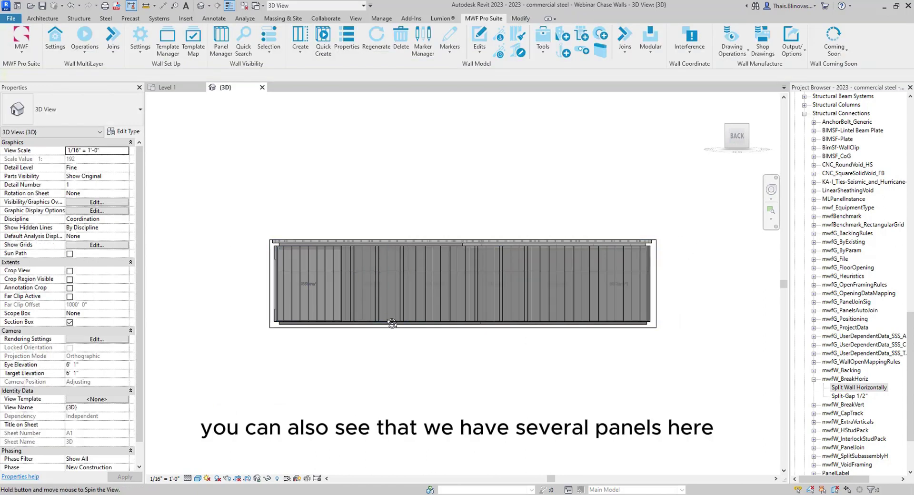